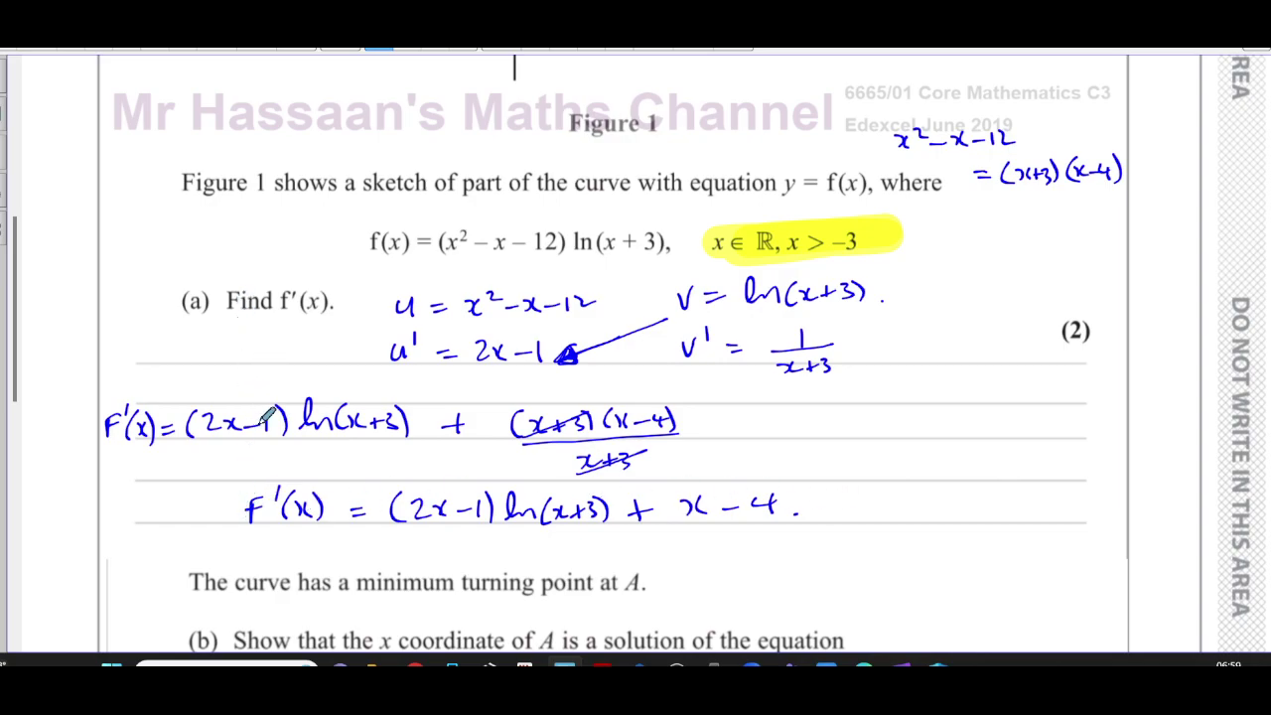
scroll(485, 526, down, 1)
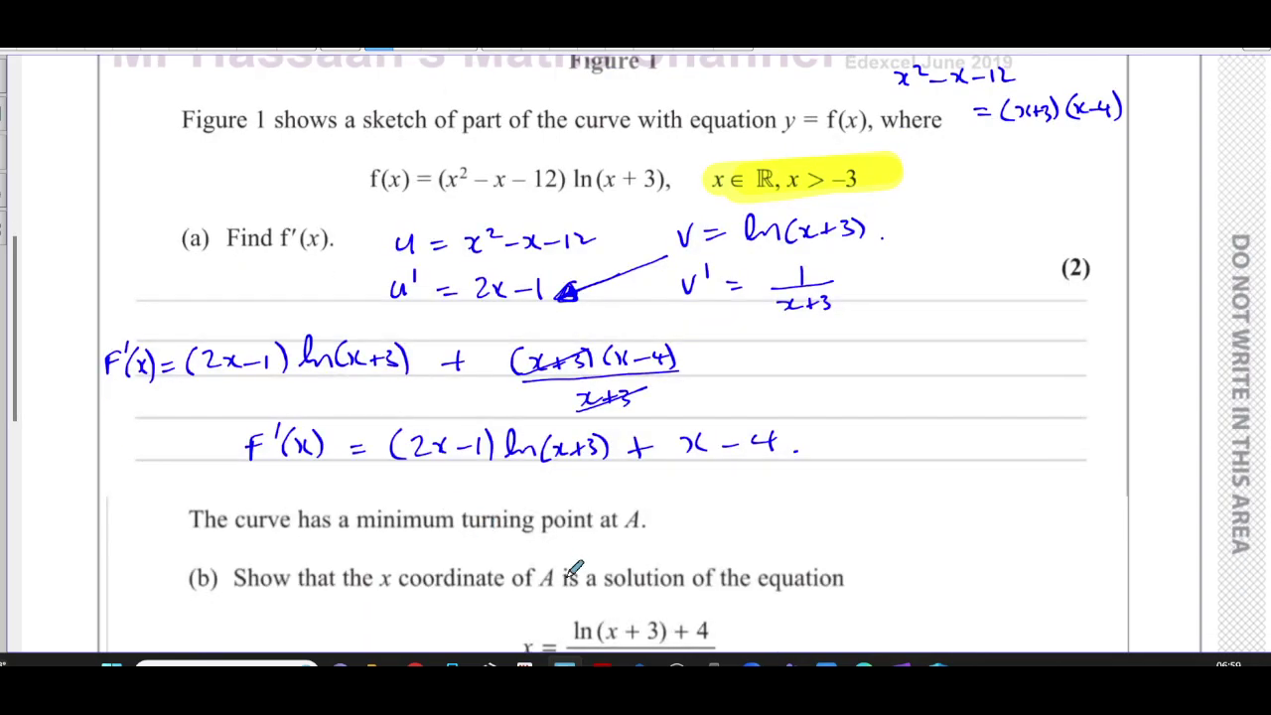
scroll(635, 542, up, 5)
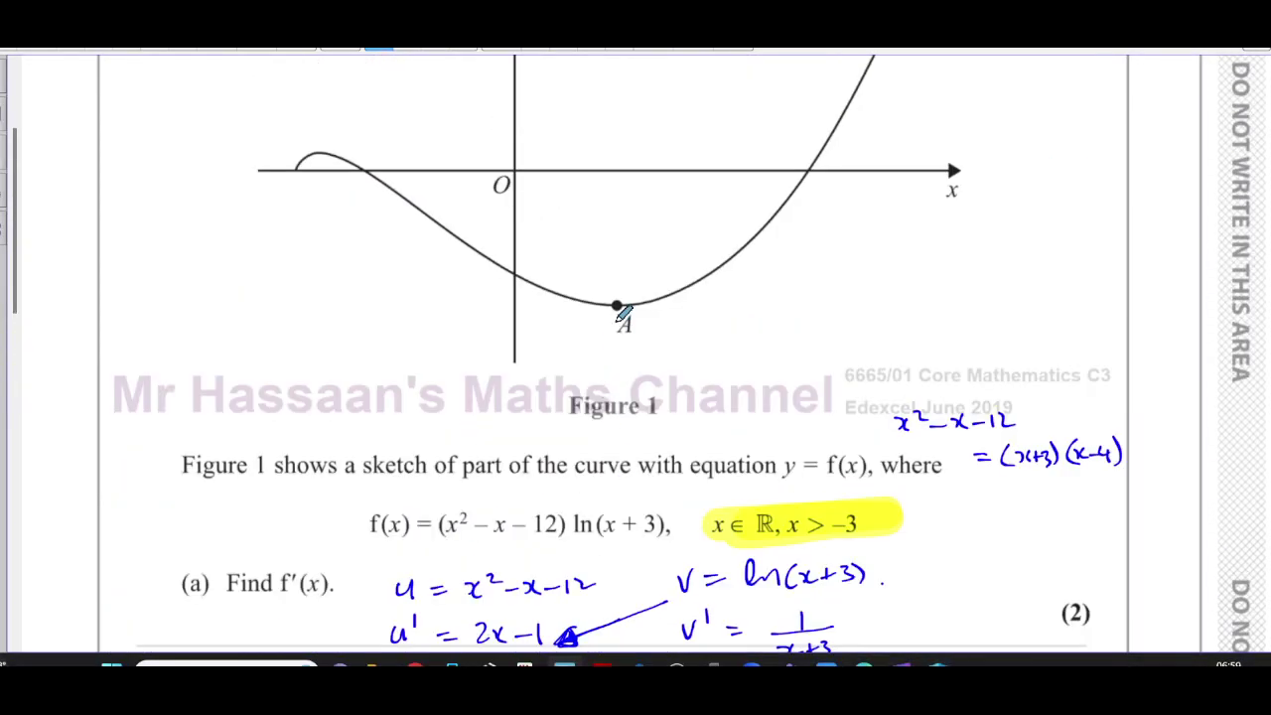
scroll(618, 304, down, 8)
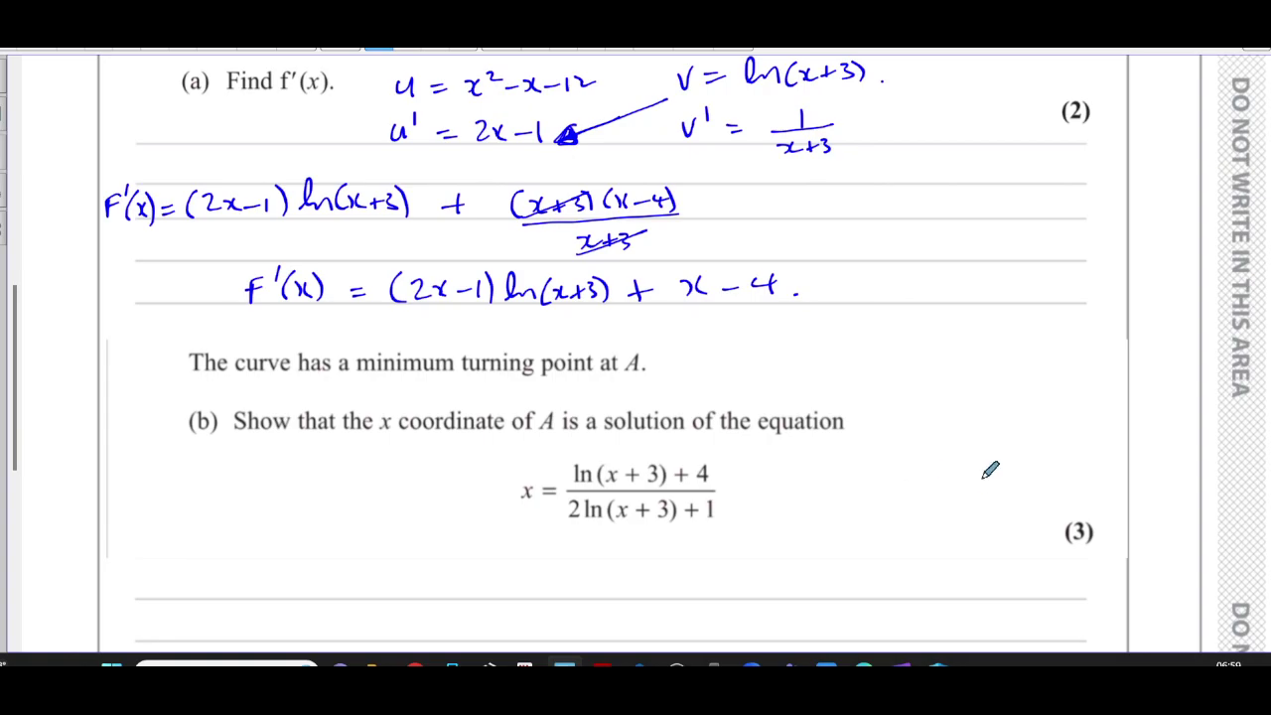
scroll(990, 476, down, 1)
scroll(993, 488, down, 5)
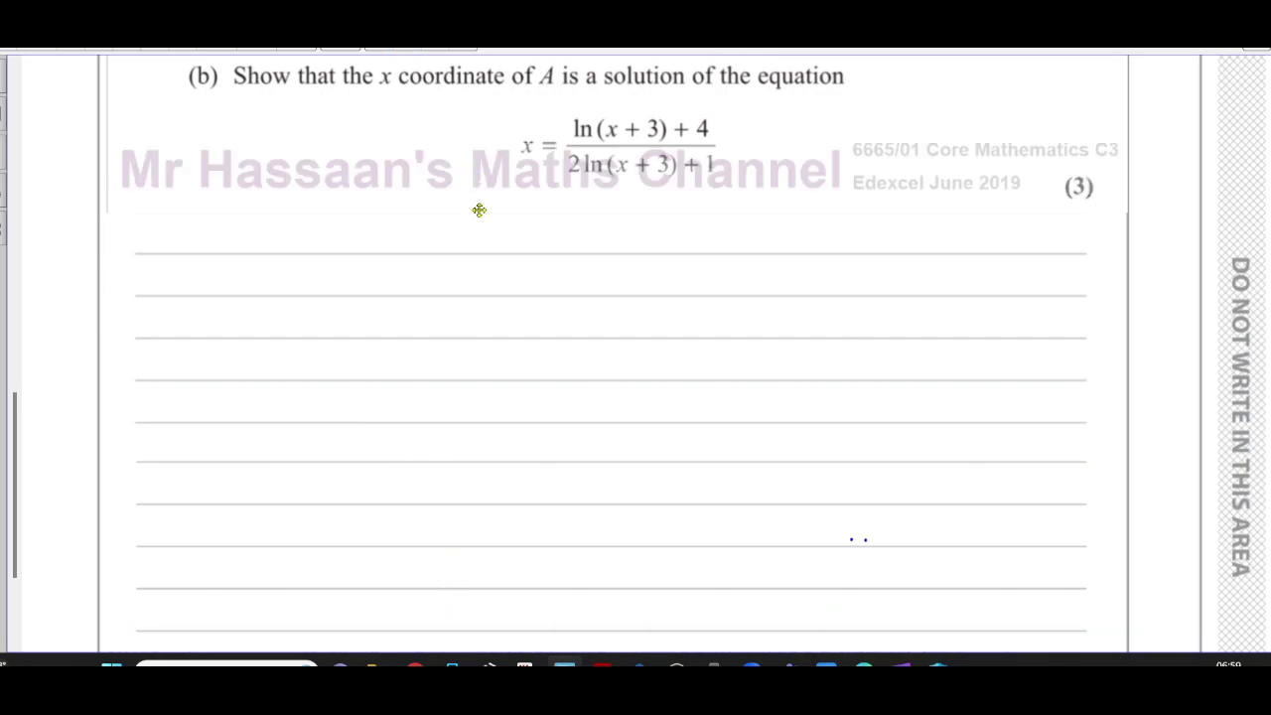
scroll(614, 260, up, 2)
scroll(737, 294, up, 1)
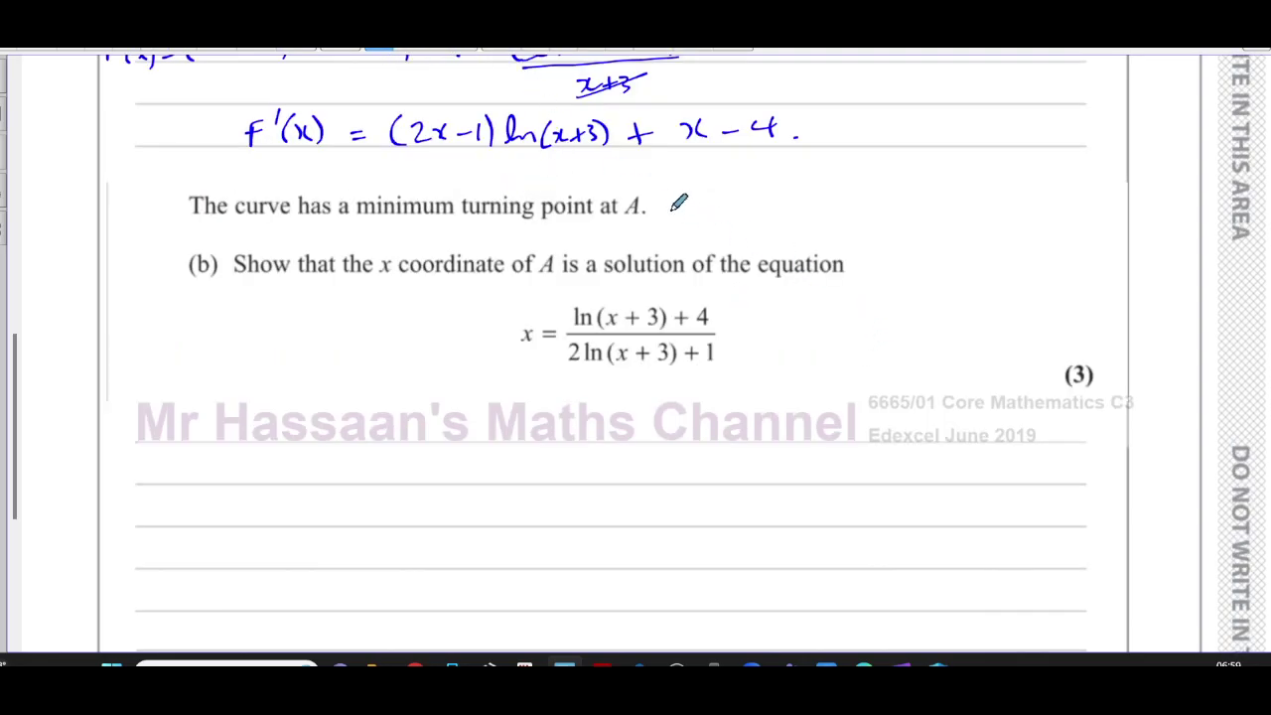
Handwrite 'A f'(x) = 0' beside the minimum turning point sentence
drag(706, 212, 826, 197)
drag(839, 190, 836, 197)
drag(852, 194, 847, 208)
drag(860, 203, 882, 209)
drag(884, 191, 888, 209)
drag(897, 197, 914, 205)
drag(938, 196, 936, 197)
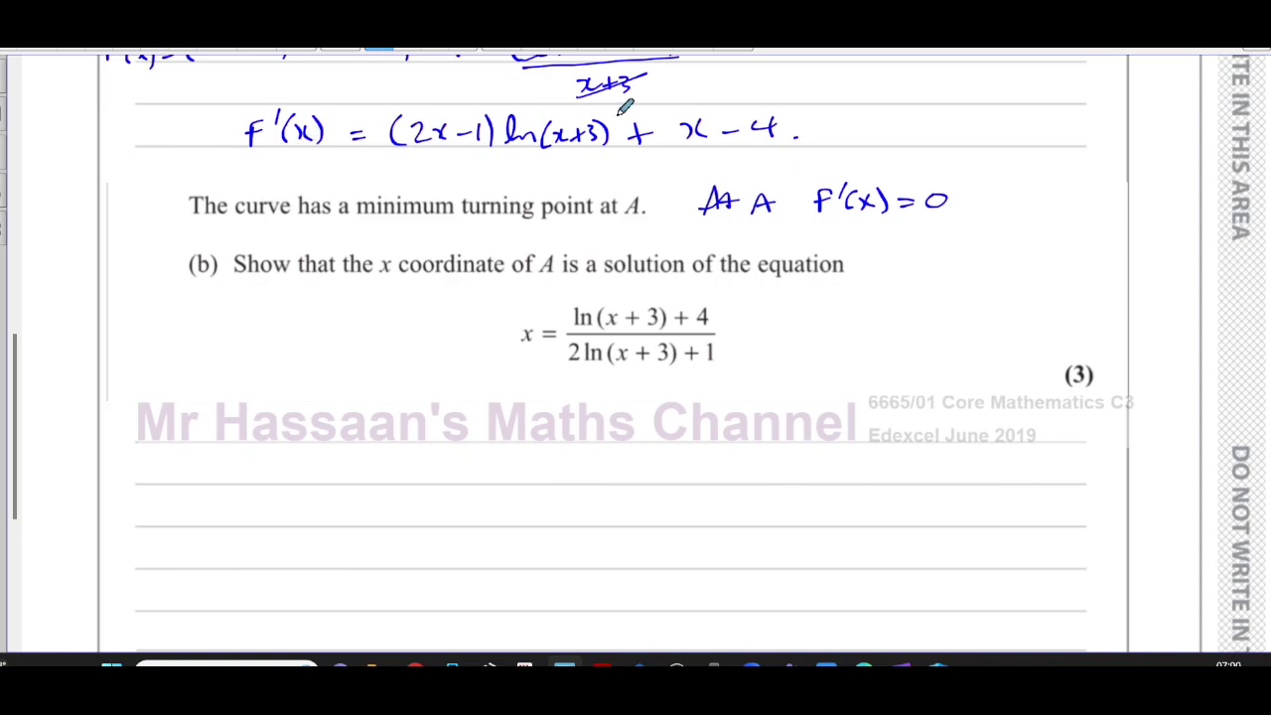
Write '(2x−1)ln(x+3) + x − 4 =' on the first answer line
drag(256, 446, 251, 478)
mouse_move(261, 454)
mouse_down()
mouse_move(267, 468)
mouse_move(394, 459)
mouse_move(393, 439)
mouse_move(448, 463)
mouse_move(443, 475)
mouse_up()
drag(459, 459, 481, 475)
mouse_move(486, 465)
mouse_down()
mouse_move(526, 476)
mouse_move(574, 465)
mouse_up()
mouse_move(564, 457)
mouse_down()
mouse_move(564, 475)
mouse_move(667, 467)
mouse_up()
drag(661, 449, 661, 475)
mouse_move(681, 463)
mouse_down()
mouse_move(709, 471)
mouse_move(738, 456)
mouse_up()
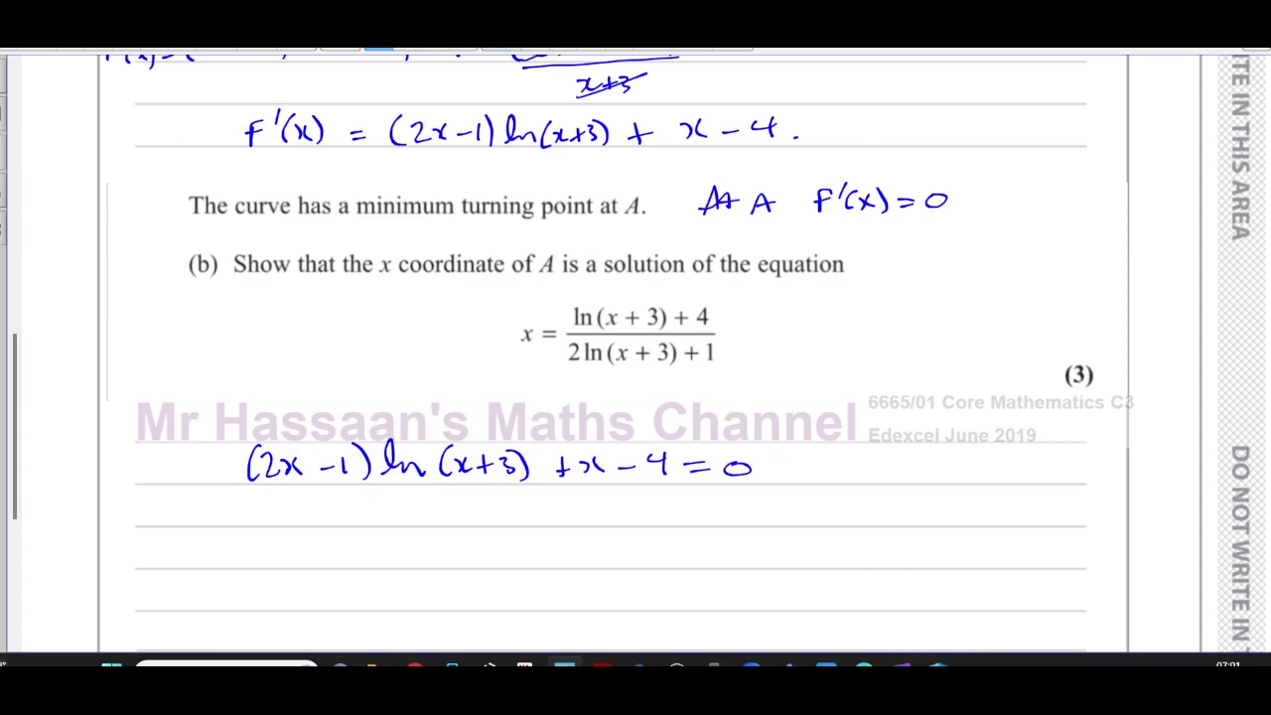
Highlight the x in (2x−1) with yellow highlighter ink
click(500, 50)
click(556, 156)
drag(296, 459, 292, 464)
With blue pen ink, start the expanded line below as '2x ln(x+3) −'
click(500, 50)
click(528, 105)
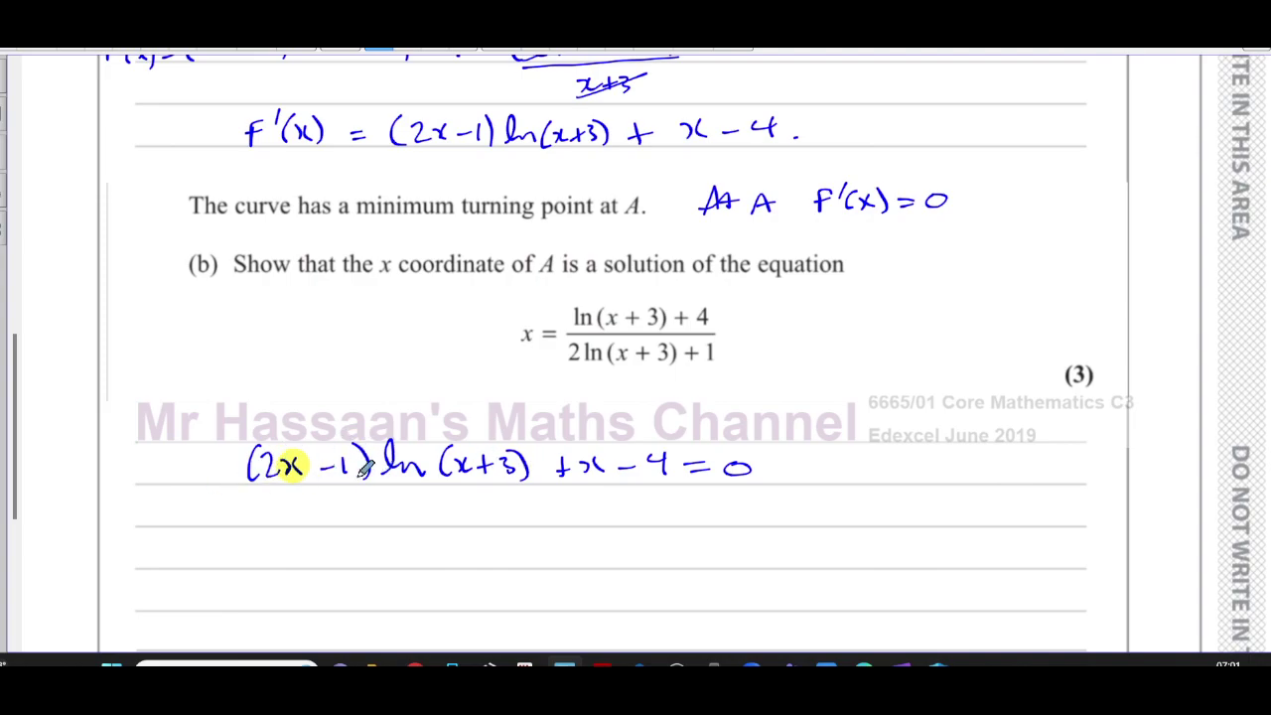
mouse_move(150, 536)
mouse_down()
mouse_move(173, 558)
mouse_move(266, 558)
mouse_up()
click(200, 557)
mouse_move(266, 540)
mouse_down()
mouse_move(253, 558)
mouse_move(289, 547)
mouse_up()
drag(283, 541, 295, 558)
mouse_move(306, 534)
mouse_down()
mouse_move(311, 561)
mouse_move(390, 559)
mouse_move(420, 543)
mouse_move(418, 558)
mouse_move(458, 557)
mouse_up()
Finish the expanded line with 'ln(x+3) + x − 4 = 0'
mouse_move(457, 537)
mouse_down()
mouse_move(445, 558)
mouse_move(485, 545)
mouse_up()
mouse_move(476, 537)
mouse_down()
mouse_move(476, 555)
mouse_move(506, 561)
mouse_up()
mouse_move(542, 536)
mouse_down()
mouse_move(539, 552)
mouse_move(575, 557)
mouse_up()
mouse_move(575, 538)
mouse_down()
mouse_move(557, 557)
mouse_move(599, 546)
mouse_up()
mouse_move(614, 535)
mouse_down()
mouse_move(623, 558)
mouse_move(677, 543)
mouse_up()
drag(651, 553, 698, 538)
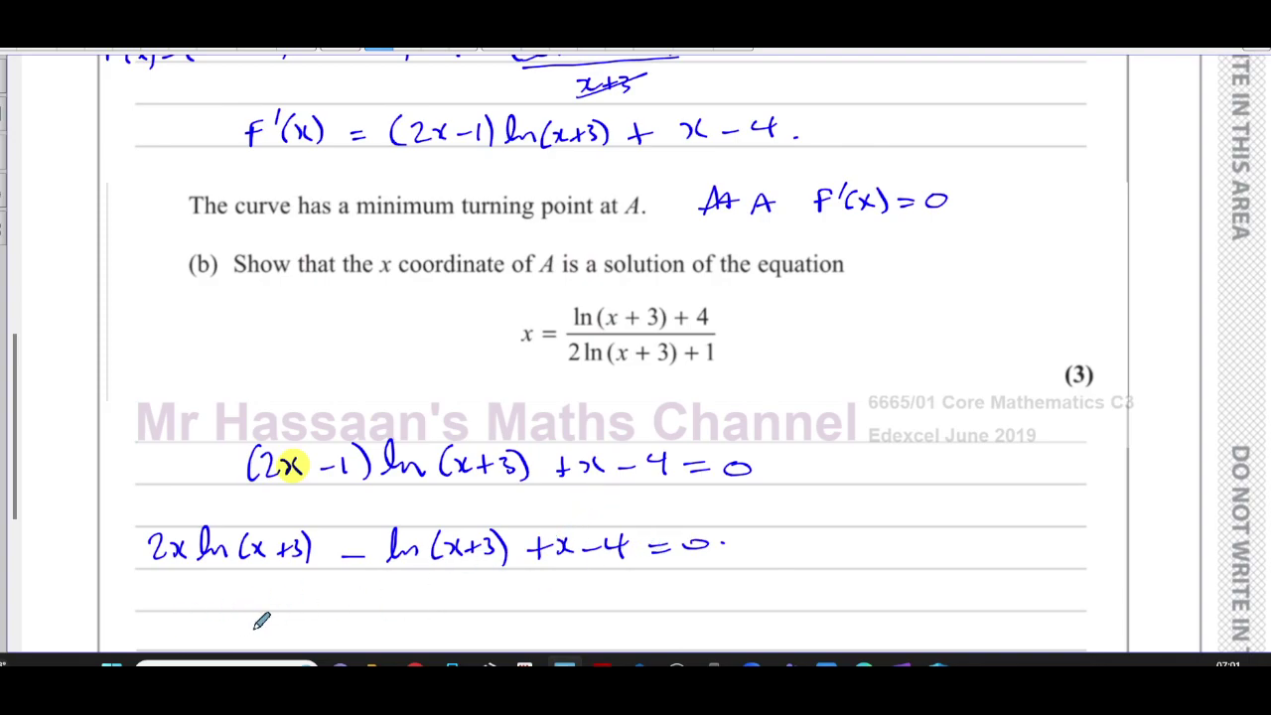
Write the left side '2x ln(x+3) + x =' on the next answer line
drag(264, 597, 281, 617)
mouse_move(286, 602)
mouse_down()
mouse_move(326, 567)
mouse_move(346, 606)
mouse_move(403, 607)
mouse_move(437, 599)
mouse_up()
mouse_move(427, 589)
mouse_down()
mouse_move(427, 610)
mouse_move(443, 612)
mouse_up()
mouse_move(457, 586)
mouse_down()
mouse_move(461, 611)
mouse_move(512, 602)
mouse_up()
drag(518, 594, 536, 610)
mouse_move(536, 593)
mouse_down()
mouse_move(518, 611)
mouse_move(586, 594)
mouse_up()
drag(570, 604, 627, 609)
Complete the right side as 'ln(x+3) + 4'
drag(637, 595, 719, 602)
mouse_move(719, 584)
mouse_down()
mouse_move(705, 601)
mouse_move(736, 592)
mouse_up()
drag(728, 584, 729, 602)
mouse_move(741, 579)
mouse_down()
mouse_move(758, 602)
mouse_move(800, 589)
mouse_up()
mouse_move(788, 580)
mouse_down()
mouse_move(787, 602)
mouse_move(824, 595)
mouse_up()
drag(820, 582, 818, 603)
click(831, 597)
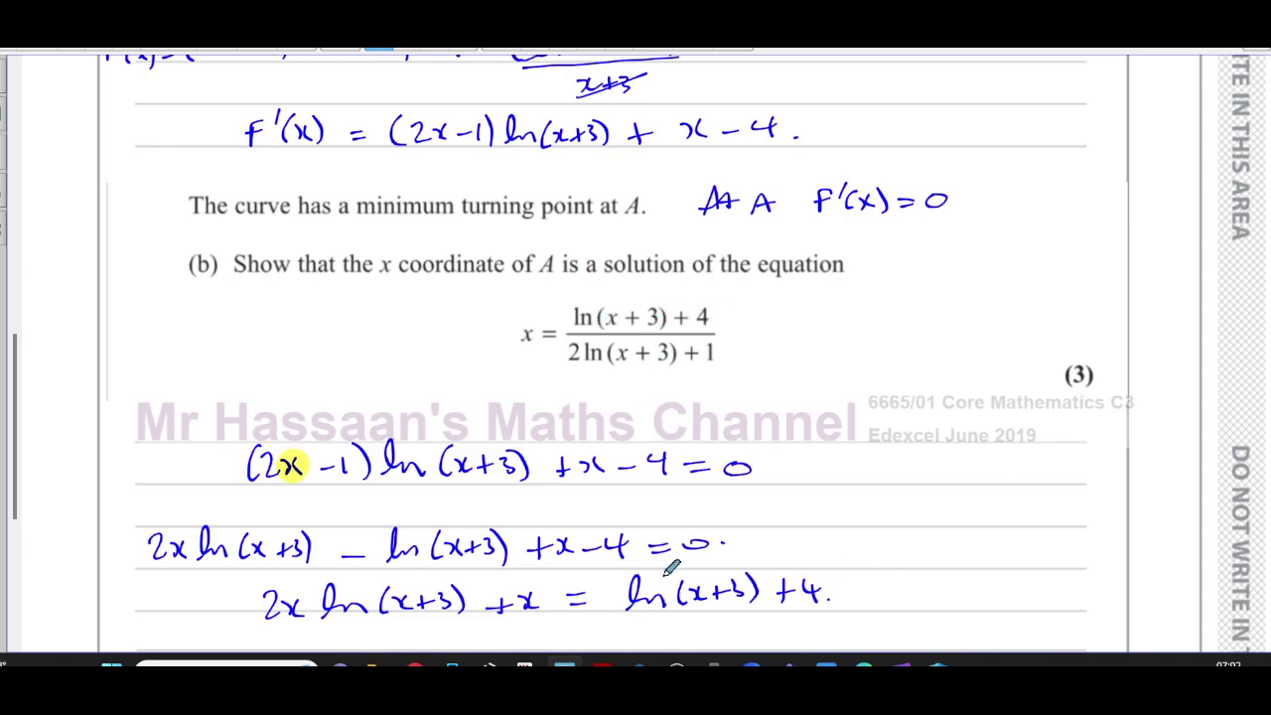
scroll(671, 566, down, 4)
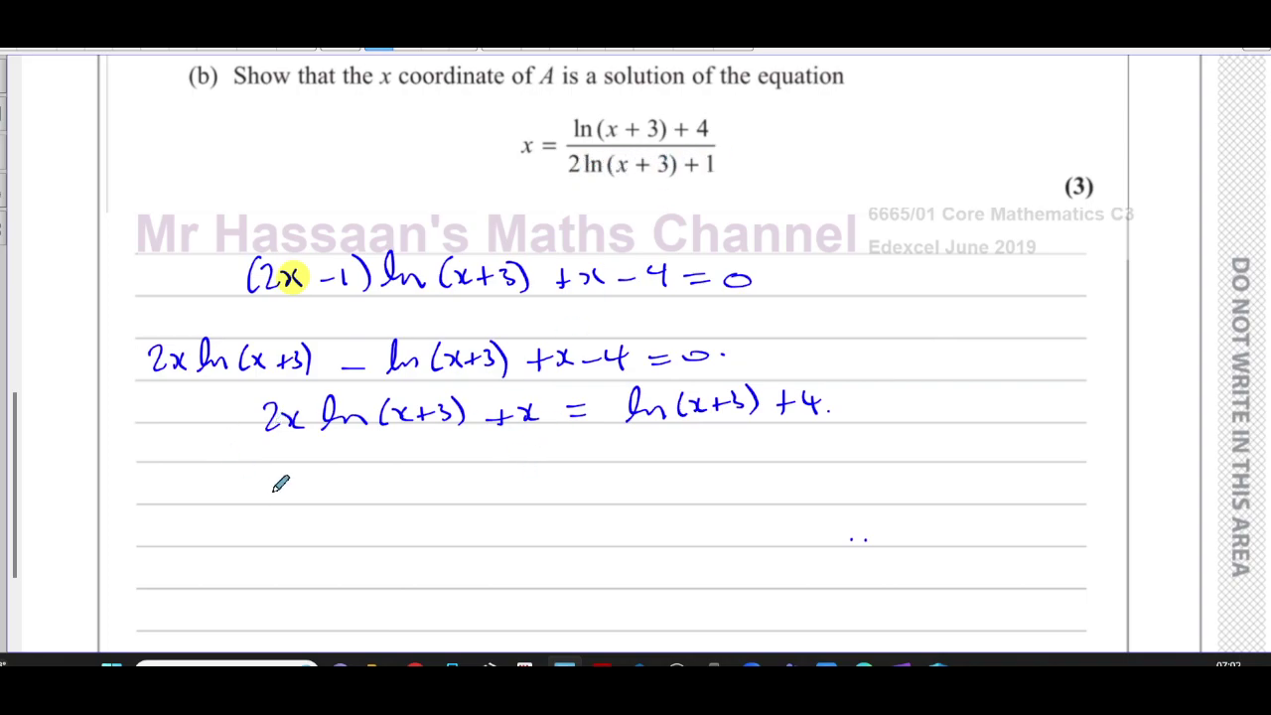
Write the factorised line 'x(2ln(x+3)+1) = ln(x+3)+4'
mouse_move(238, 477)
mouse_down()
mouse_move(266, 468)
mouse_move(260, 494)
mouse_move(337, 499)
mouse_up()
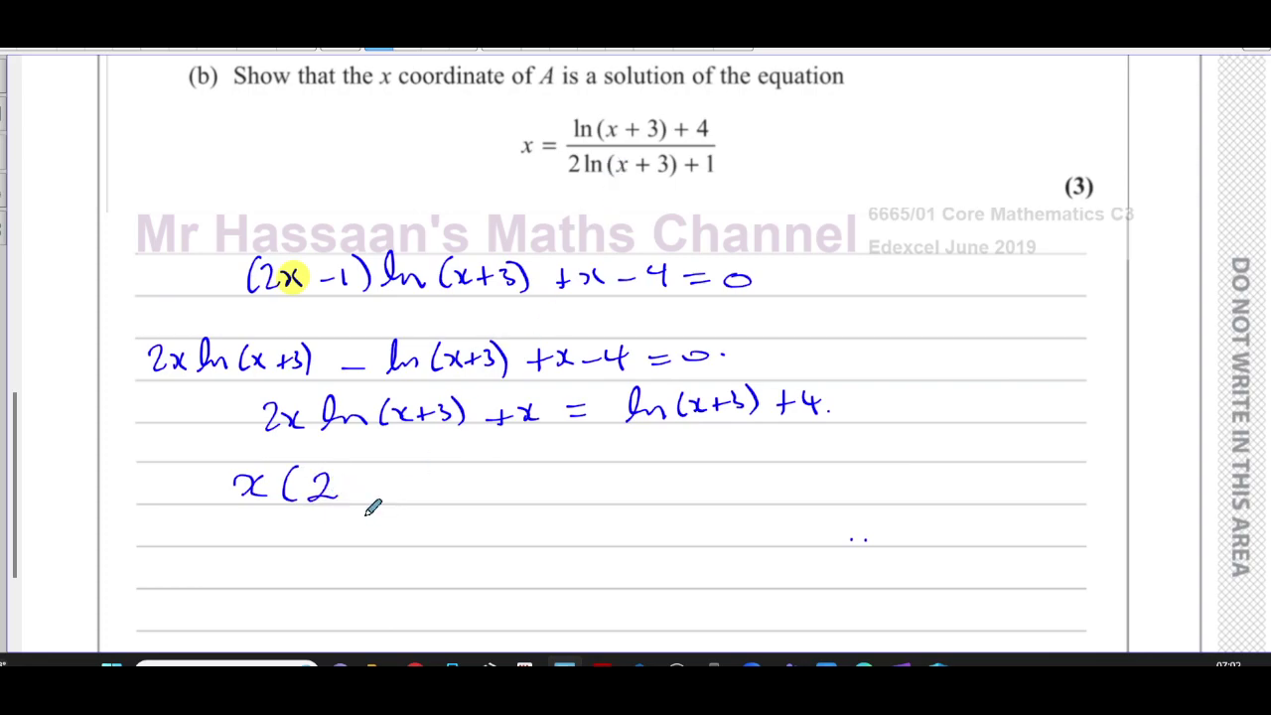
mouse_move(350, 452)
mouse_down()
mouse_move(353, 496)
mouse_move(403, 486)
mouse_move(406, 470)
mouse_move(406, 495)
mouse_move(443, 478)
mouse_move(462, 494)
mouse_move(609, 480)
mouse_up()
mouse_move(590, 492)
mouse_down()
mouse_move(654, 494)
mouse_move(642, 495)
mouse_move(652, 478)
mouse_move(663, 498)
mouse_move(678, 496)
mouse_move(703, 465)
mouse_move(722, 492)
mouse_move(754, 486)
mouse_up()
mouse_move(746, 476)
mouse_down()
mouse_move(747, 496)
mouse_move(828, 486)
mouse_up()
drag(819, 478, 820, 496)
drag(839, 474, 840, 496)
click(865, 489)
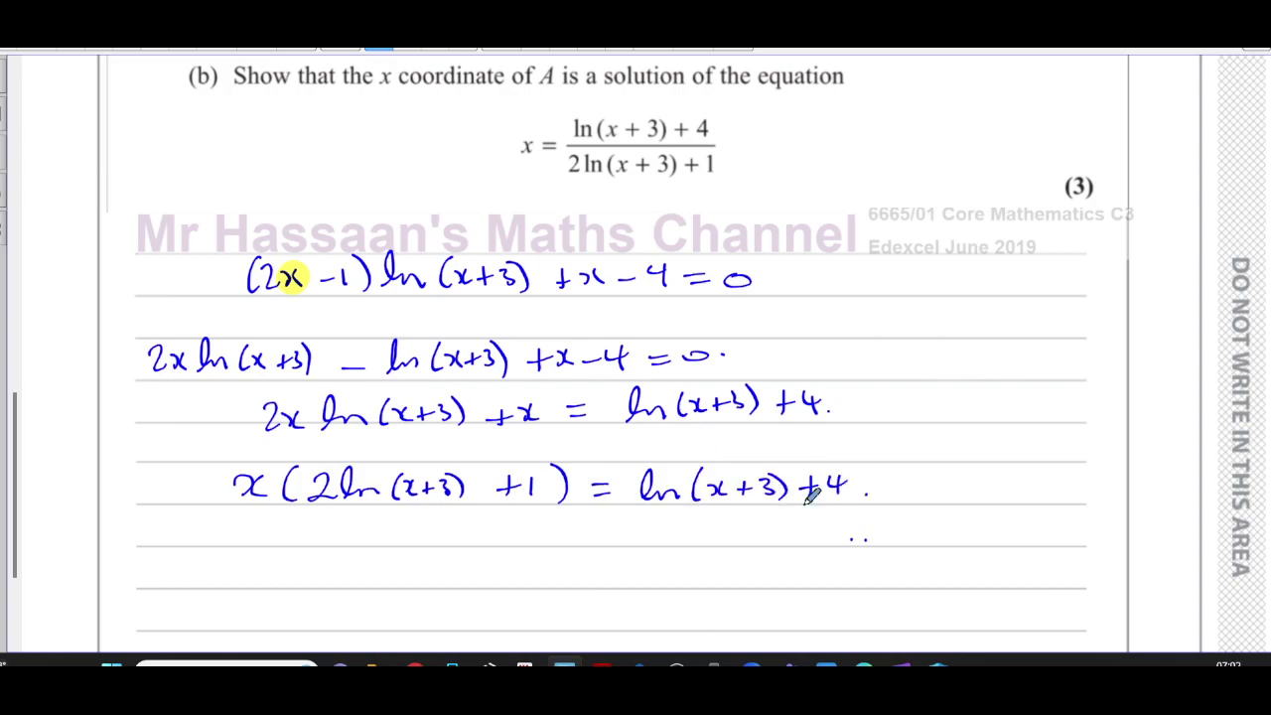
Write x = (ln(x+3)+4)/(2ln(x+3)+1) below and box it
drag(518, 568, 543, 585)
drag(566, 570, 597, 568)
drag(568, 581, 600, 580)
mouse_move(663, 552)
mouse_down()
mouse_move(657, 585)
mouse_move(732, 562)
mouse_move(774, 564)
mouse_move(772, 582)
mouse_up()
mouse_move(789, 561)
mouse_down()
mouse_move(794, 584)
mouse_move(840, 570)
mouse_up()
drag(852, 558, 860, 577)
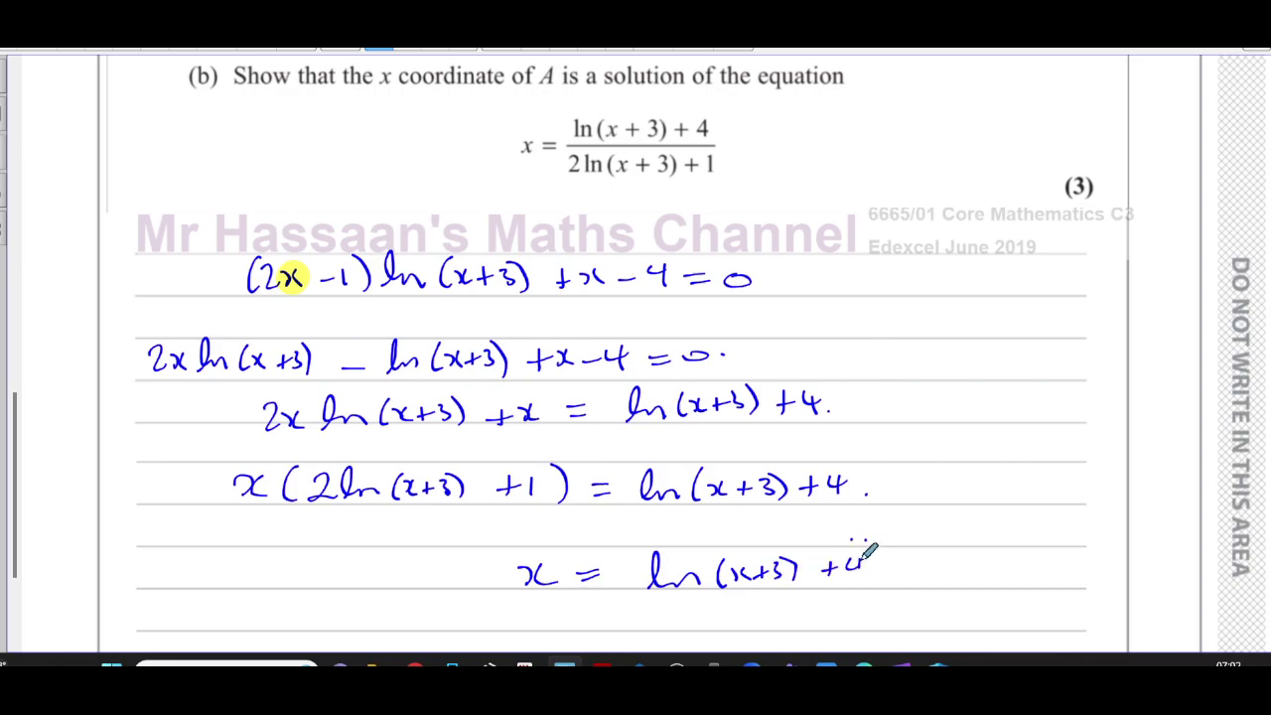
drag(630, 596, 877, 587)
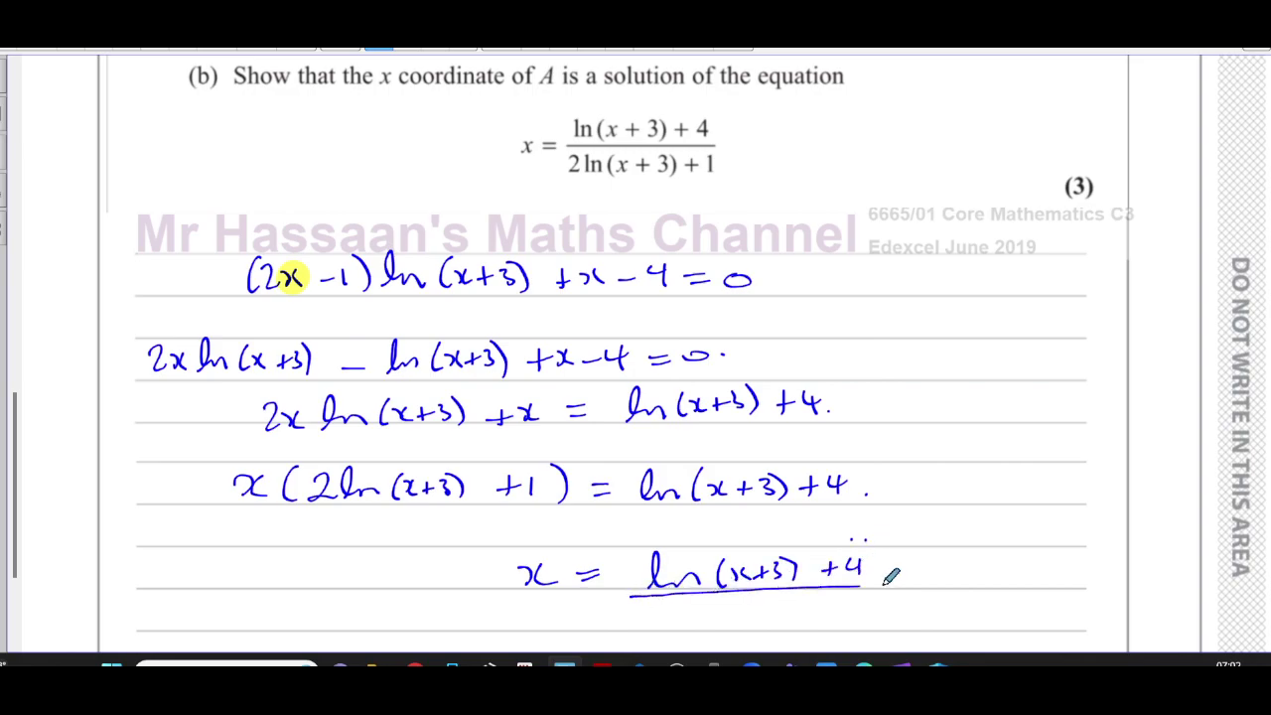
mouse_move(678, 621)
mouse_down()
mouse_move(667, 608)
mouse_move(687, 623)
mouse_move(778, 603)
mouse_move(784, 624)
mouse_move(869, 618)
mouse_up()
mouse_move(489, 543)
mouse_down()
mouse_move(853, 534)
mouse_move(882, 593)
mouse_move(874, 641)
mouse_move(609, 651)
mouse_up()
drag(503, 636, 490, 548)
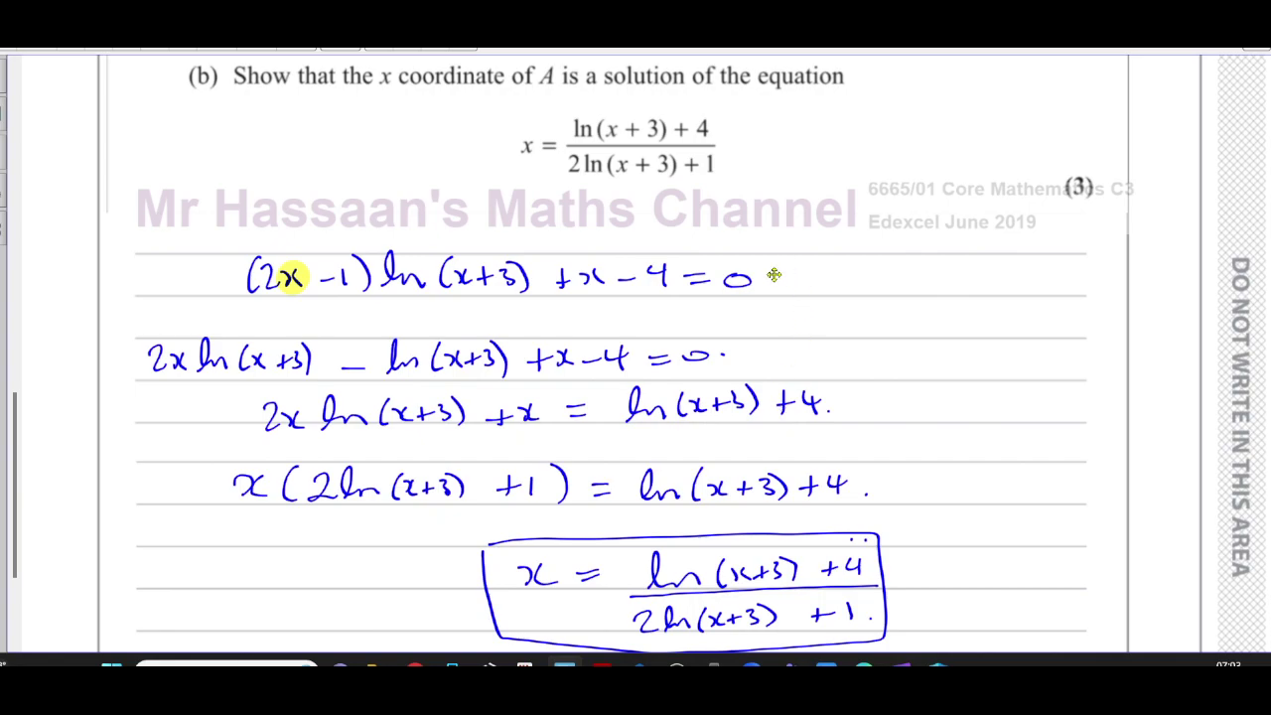
Scroll to the 'Question 6 continued' page showing part (c)
scroll(775, 275, up, 10)
scroll(675, 277, up, 3)
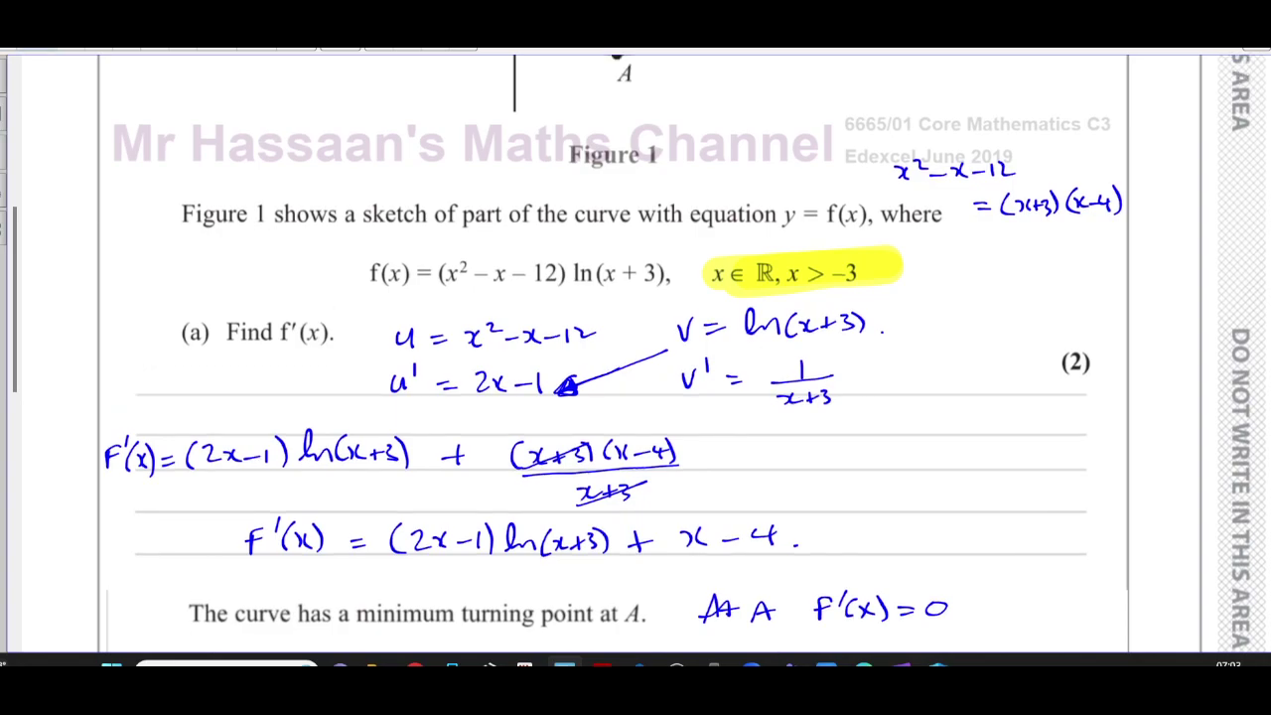
scroll(567, 278, down, 15)
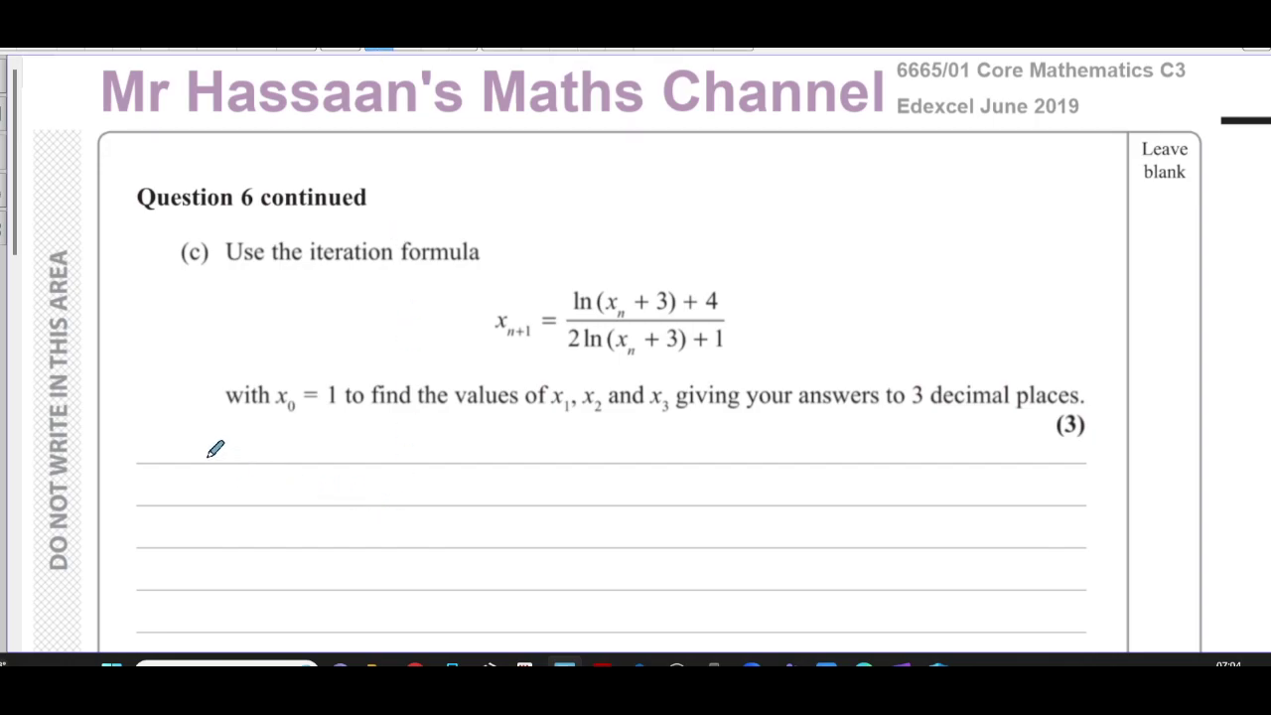
Write 'x₁ =' with numerator ln(1+3)+4 over a fraction bar
mouse_move(182, 474)
mouse_down()
mouse_move(202, 492)
mouse_move(275, 491)
mouse_up()
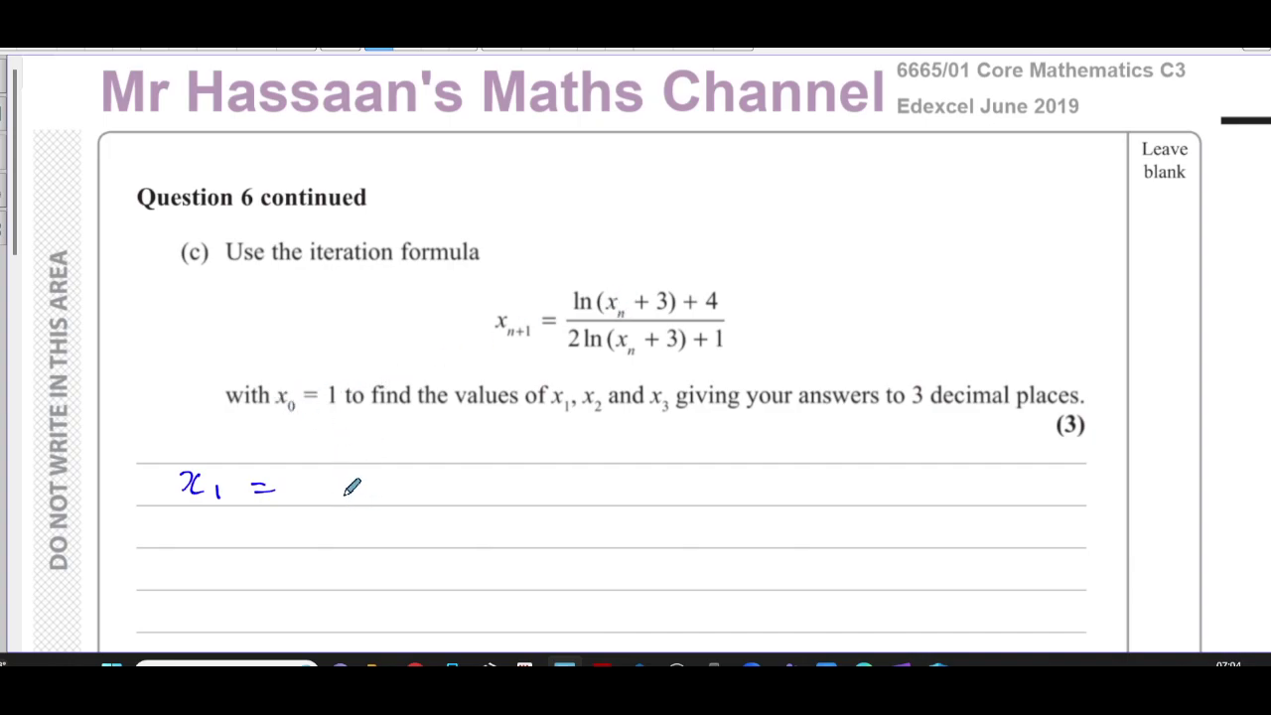
mouse_move(316, 493)
mouse_down()
mouse_move(324, 455)
mouse_move(354, 486)
mouse_move(425, 482)
mouse_up()
mouse_move(416, 473)
mouse_down()
mouse_move(416, 490)
mouse_move(430, 492)
mouse_up()
mouse_move(452, 464)
mouse_down()
mouse_move(455, 494)
mouse_move(514, 483)
mouse_up()
drag(504, 473, 504, 491)
drag(526, 472, 541, 486)
drag(536, 473, 536, 492)
drag(301, 510, 538, 503)
Write the denominator 2ln(1+3)+1 and a trailing equals sign
mouse_move(310, 518)
mouse_down()
mouse_move(346, 541)
mouse_move(348, 503)
mouse_move(356, 541)
mouse_move(387, 544)
mouse_up()
mouse_move(400, 524)
mouse_down()
mouse_move(400, 542)
mouse_move(429, 531)
mouse_up()
drag(420, 520, 420, 540)
drag(440, 520, 444, 536)
mouse_move(453, 516)
mouse_down()
mouse_move(456, 540)
mouse_move(500, 527)
mouse_up()
drag(493, 518, 492, 536)
drag(525, 519, 526, 540)
drag(622, 489, 642, 489)
drag(621, 499, 643, 499)
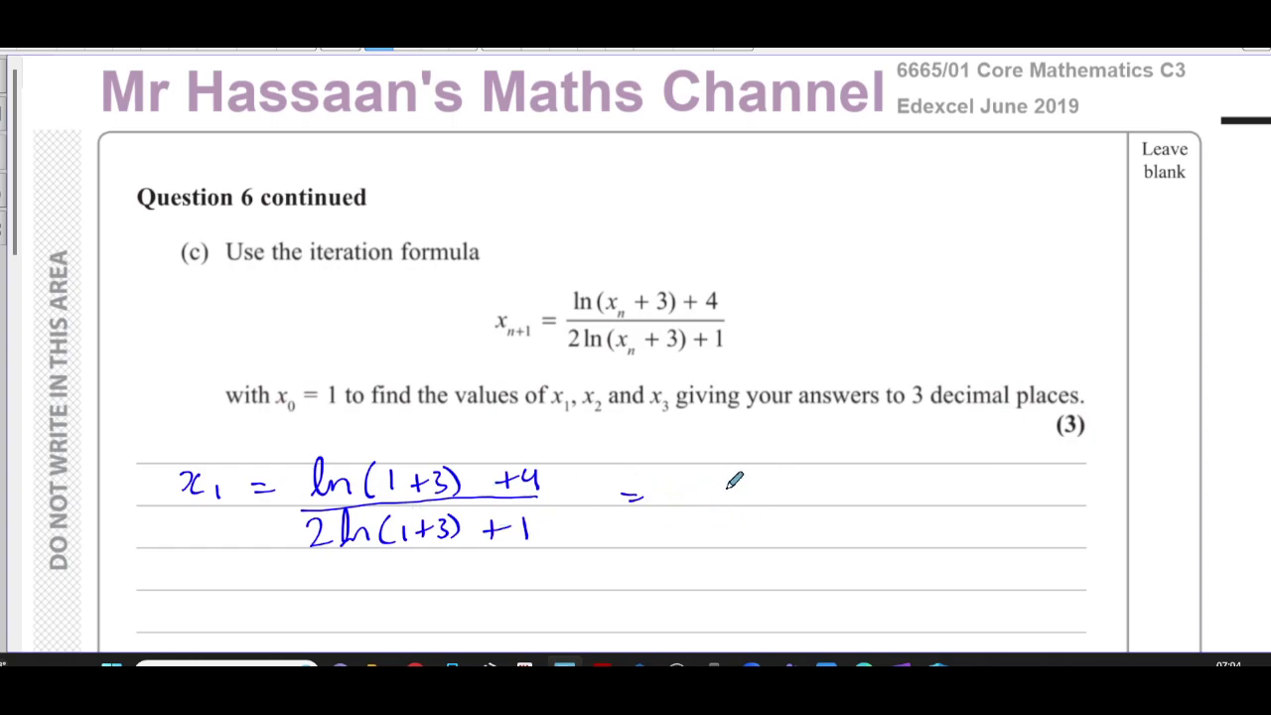